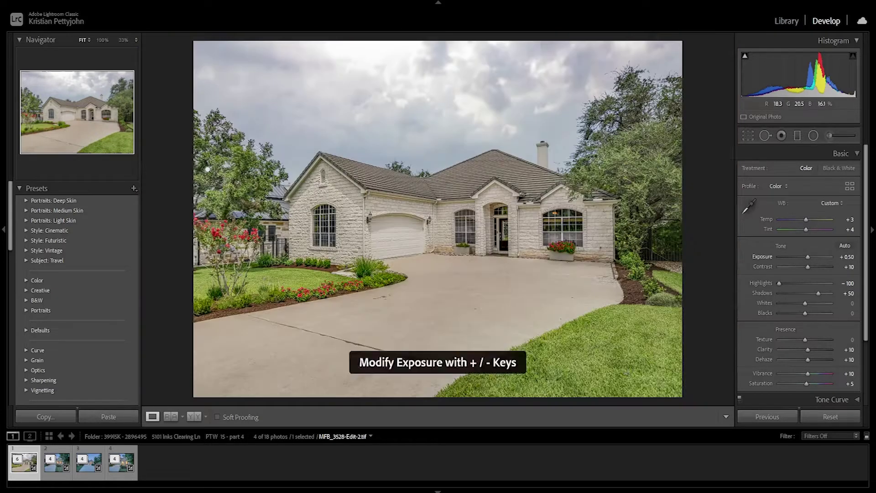
# Step: Open the house photo in Photoshop 2021 as a copy with Lightroom adjustments
pyautogui.rightClick(23, 470)
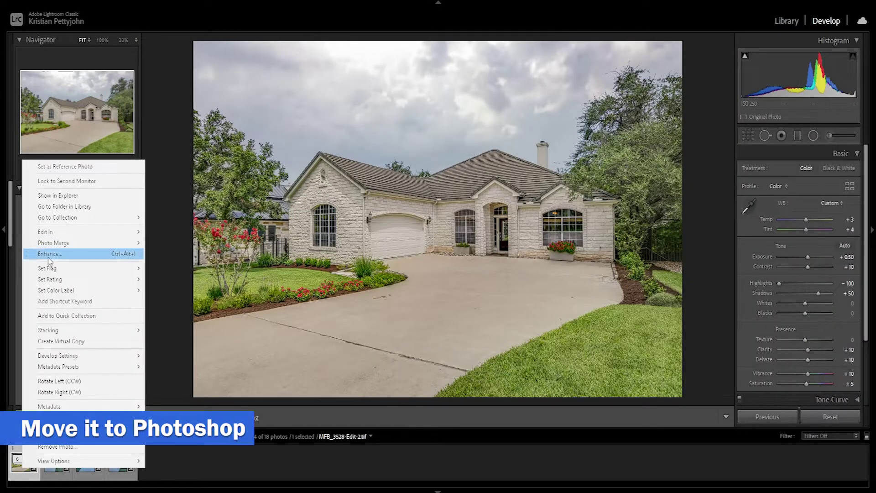
pyautogui.moveTo(45, 231)
pyautogui.click(172, 233)
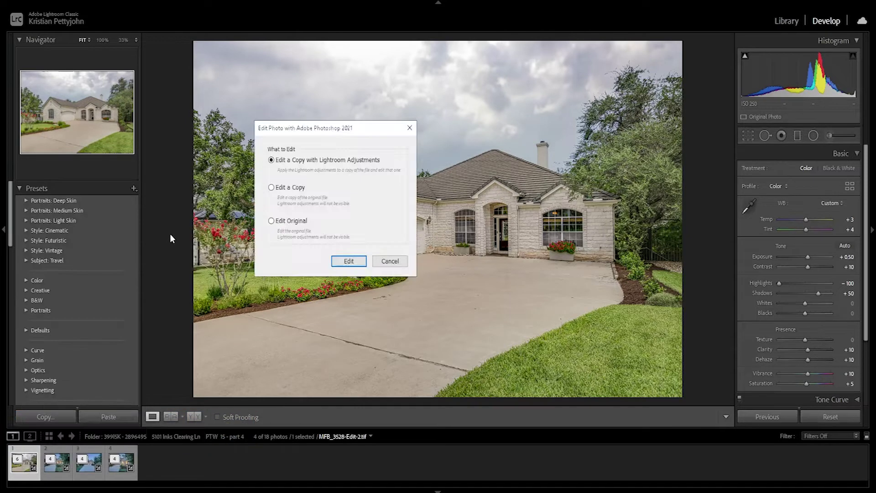
pyautogui.click(351, 262)
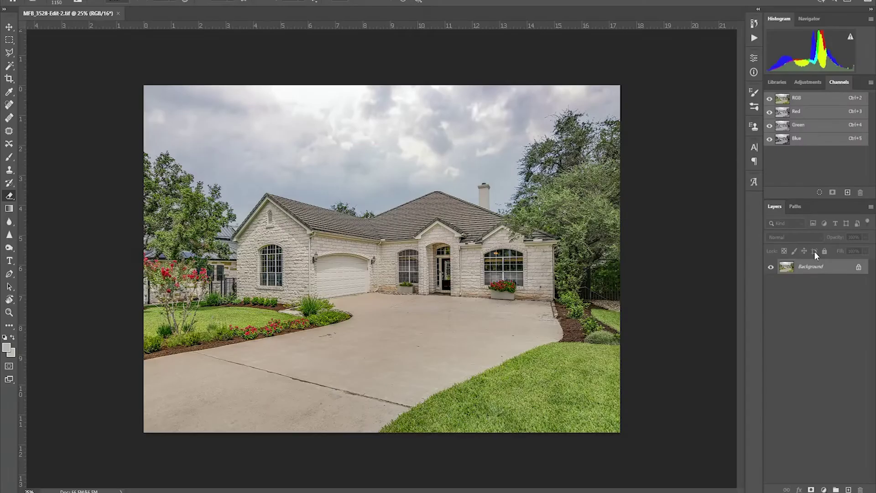
# Step: Duplicate the Background layer and copy the Blue channel
pyautogui.moveTo(798, 269); pyautogui.dragTo(837, 487)
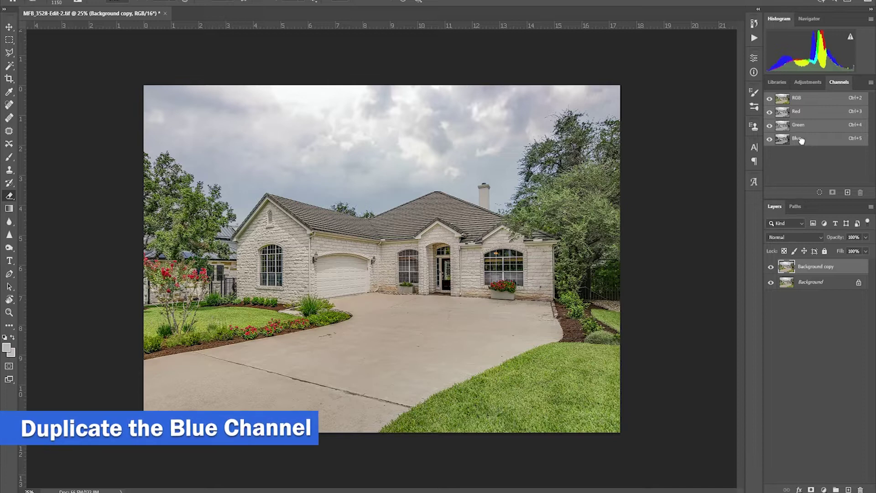
pyautogui.moveTo(802, 139); pyautogui.dragTo(847, 193)
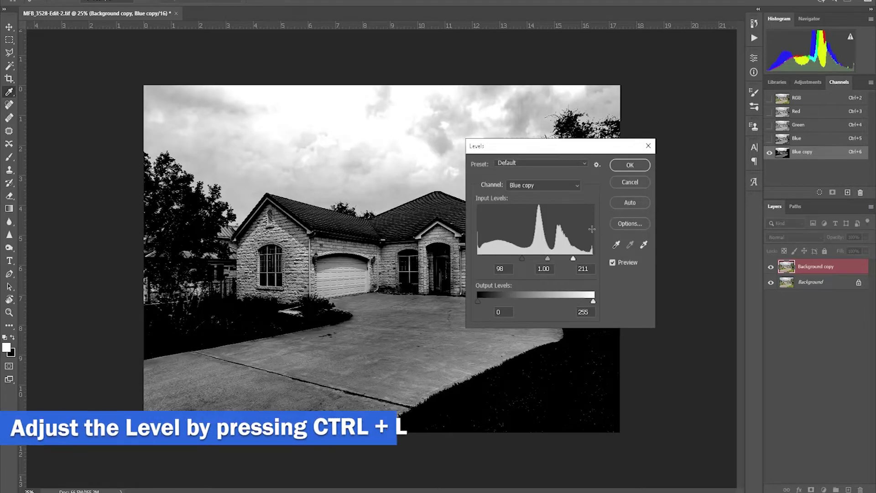
# Step: Apply Levels to the Blue copy with black input near 111 and white at 190
pyautogui.moveTo(519, 259); pyautogui.dragTo(514, 259)
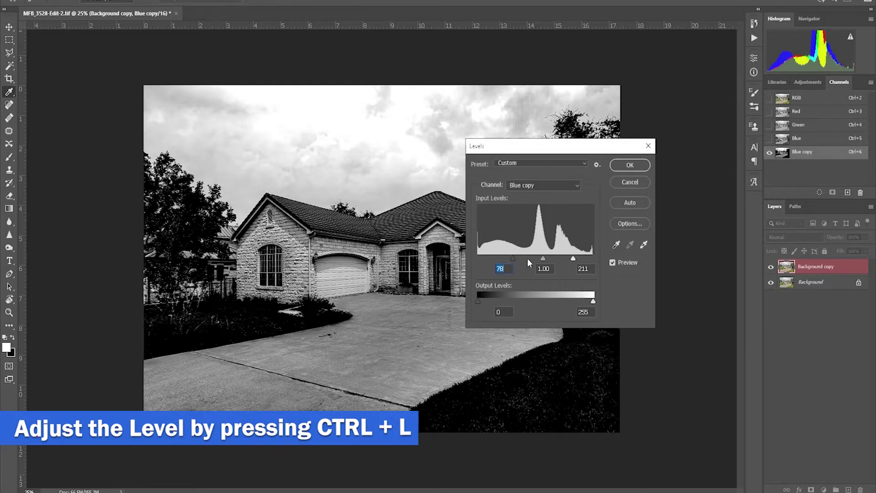
pyautogui.moveTo(574, 260); pyautogui.dragTo(568, 260)
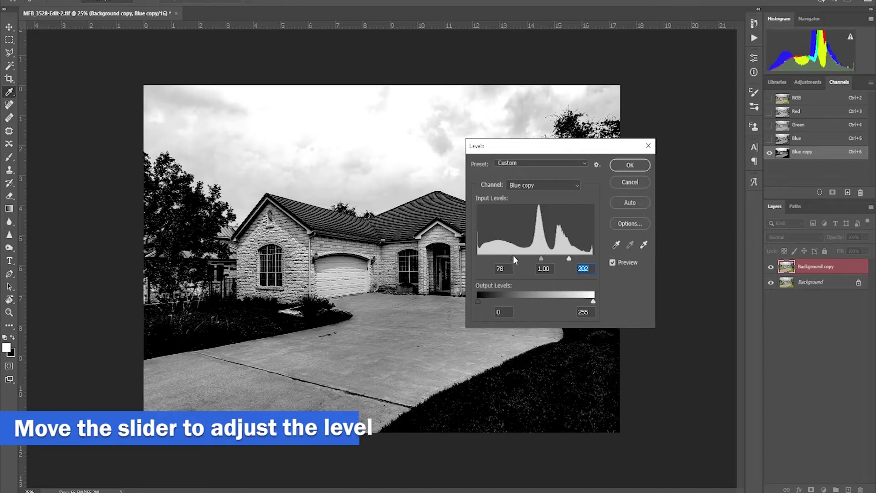
pyautogui.moveTo(515, 260)
pyautogui.mouseDown()
pyautogui.moveTo(566, 260)
pyautogui.moveTo(529, 260)
pyautogui.mouseUp()
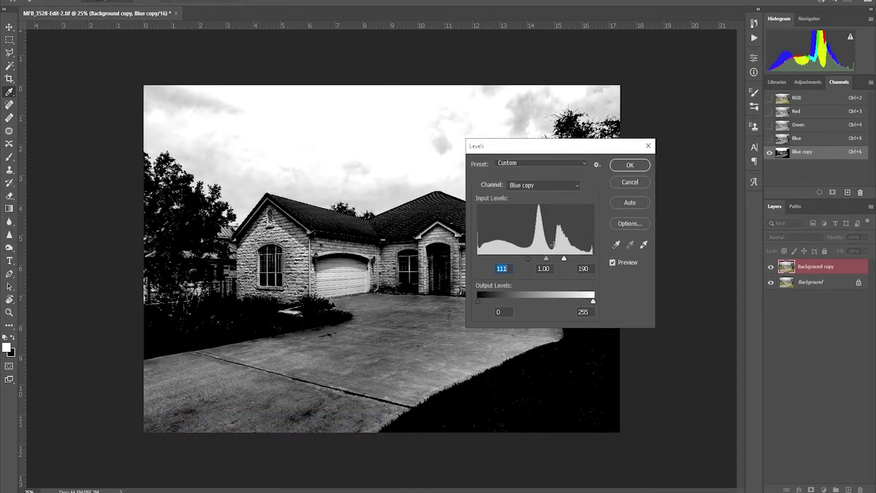
pyautogui.click(630, 165)
pyautogui.press('l')
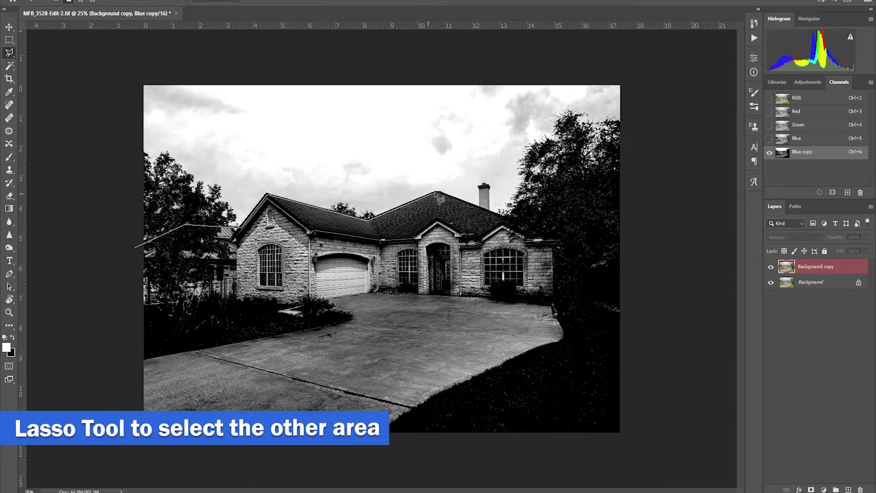
# Step: Lasso the house, trees and ground, fill them with black, and deselect
pyautogui.moveTo(616, 188)
pyautogui.mouseDown()
pyautogui.moveTo(647, 232)
pyautogui.moveTo(527, 472)
pyautogui.moveTo(87, 320)
pyautogui.mouseUp()
pyautogui.press('Delete')
pyautogui.hotkey('ctrl', 'd')
# Step: Dodge the sky to pure white with a larger brush, then load it as a selection
pyautogui.press('b')
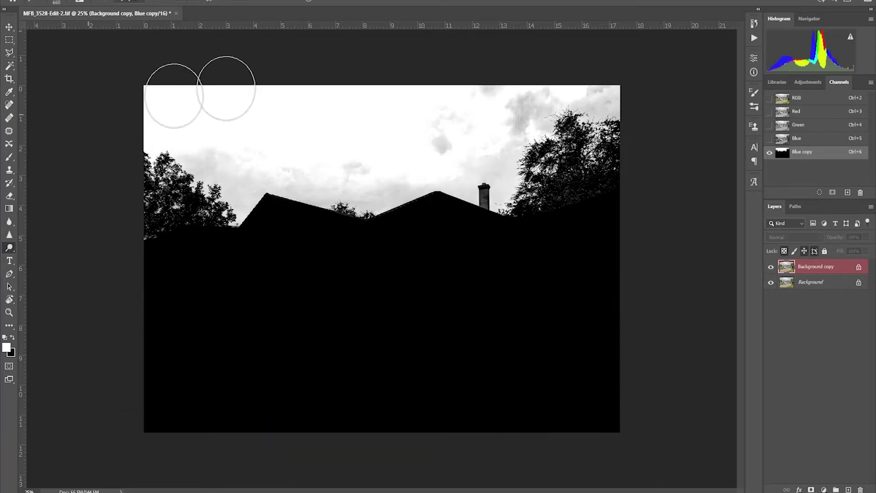
pyautogui.moveTo(199, 110); pyautogui.dragTo(449, 188)
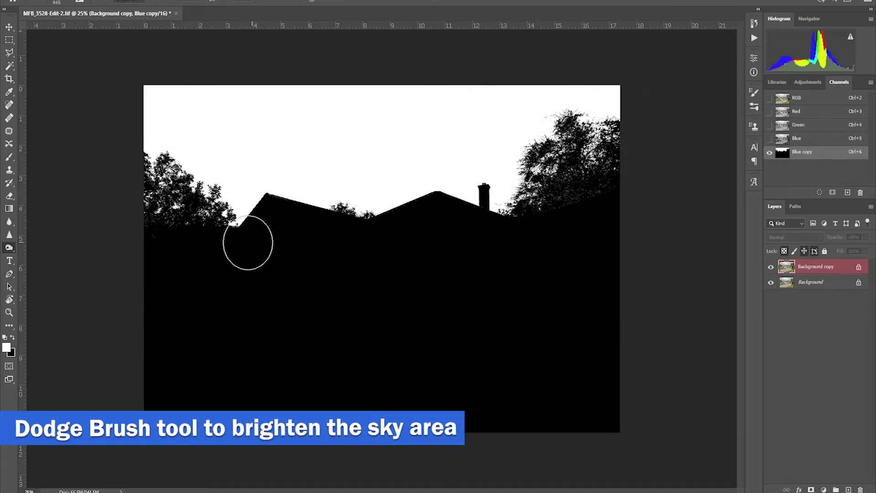
pyautogui.keyDown('alt'); pyautogui.rightClick(182, 196); pyautogui.keyUp('alt')
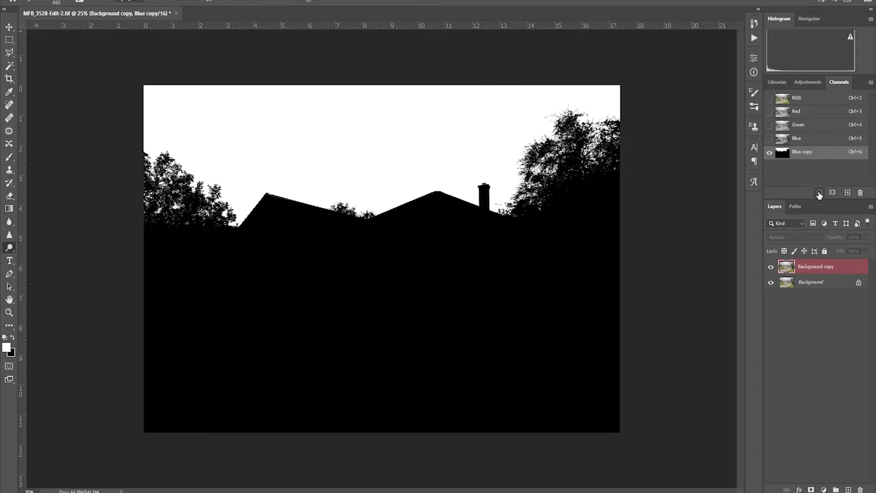
pyautogui.keyDown('ctrl'); pyautogui.click(819, 195); pyautogui.keyUp('ctrl')
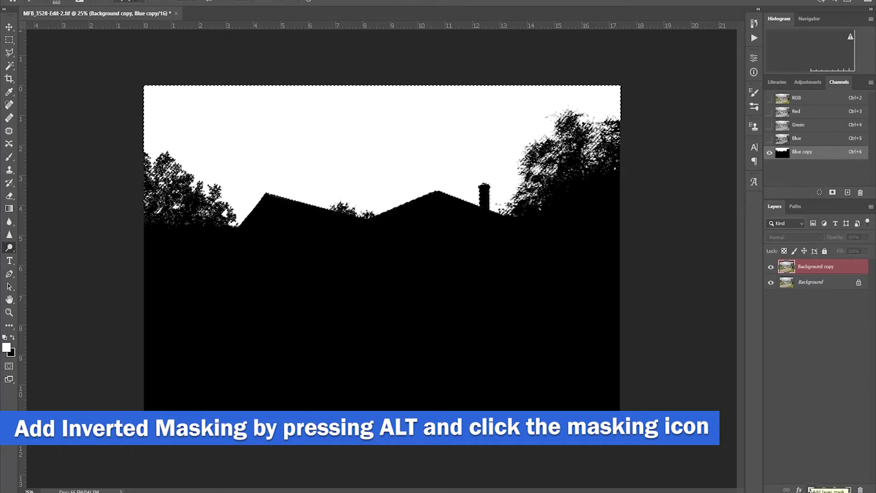
# Step: Add an inverted layer mask to Background copy that hides the sky
pyautogui.keyDown('alt'); pyautogui.click(812, 488); pyautogui.keyUp('alt')
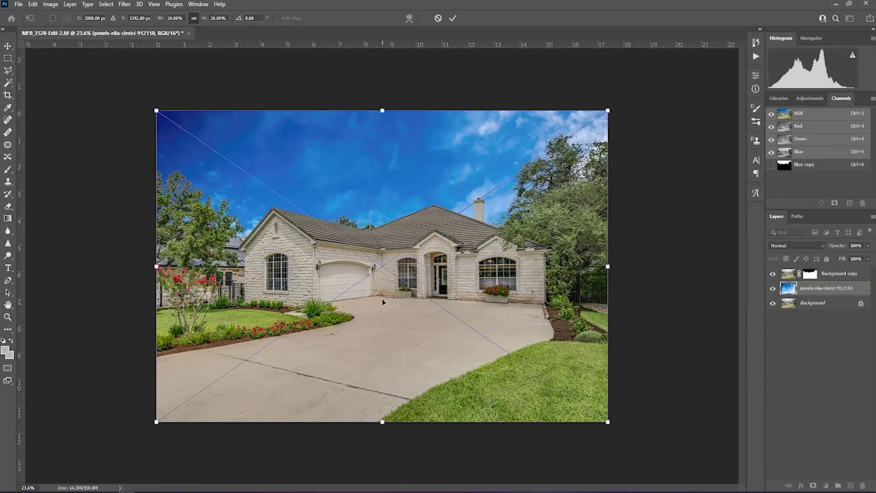
# Step: Flip the placed cloudy blue sky horizontally and scale it to cover the sky area
pyautogui.moveTo(383, 302)
pyautogui.mouseDown()
pyautogui.moveTo(532, 318)
pyautogui.moveTo(527, 267)
pyautogui.mouseUp()
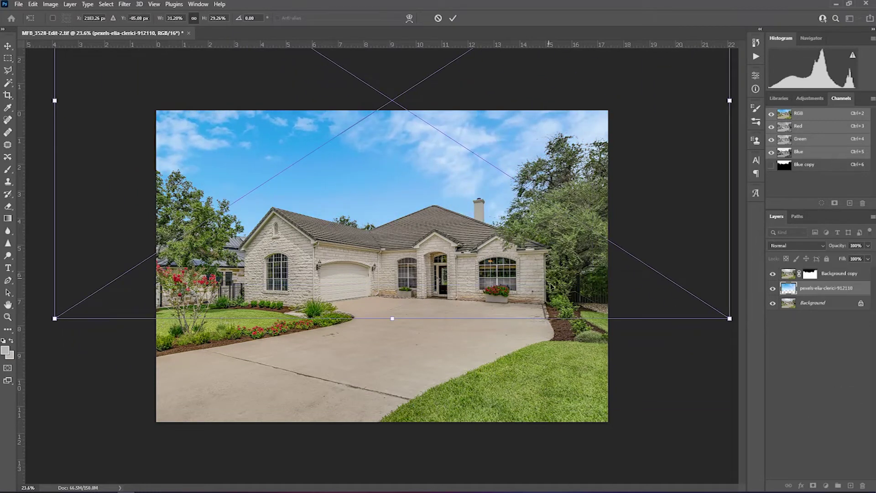
pyautogui.rightClick(569, 297)
pyautogui.click(591, 470)
pyautogui.scroll(-2, 454, 248)
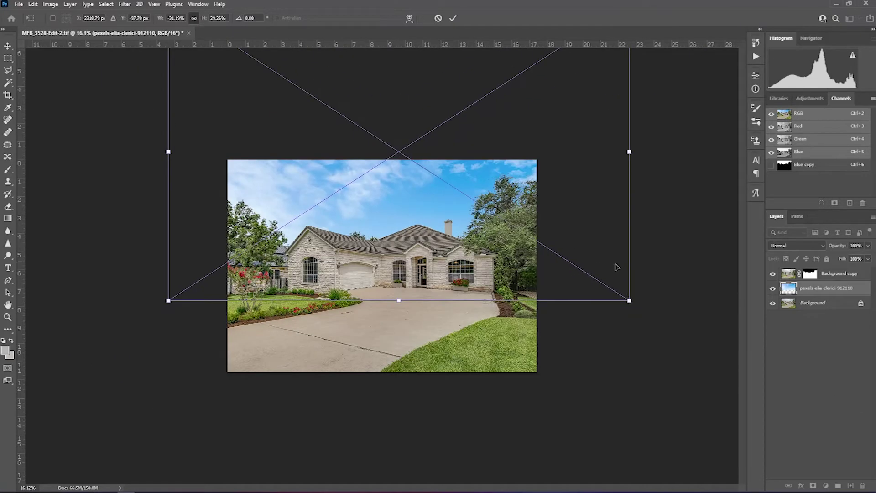
pyautogui.moveTo(630, 302); pyautogui.dragTo(513, 274)
pyautogui.scroll(3, 514, 274)
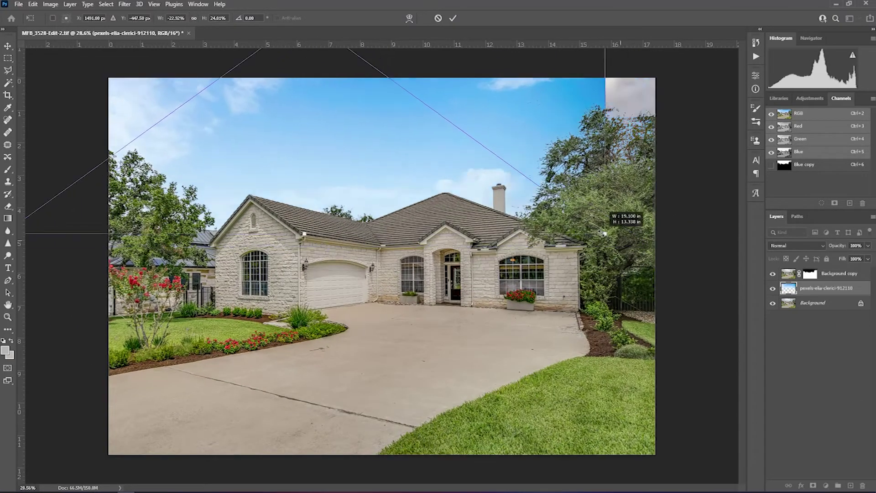
pyautogui.moveTo(651, 248)
pyautogui.mouseDown()
pyautogui.moveTo(673, 322)
pyautogui.moveTo(663, 247)
pyautogui.mouseUp()
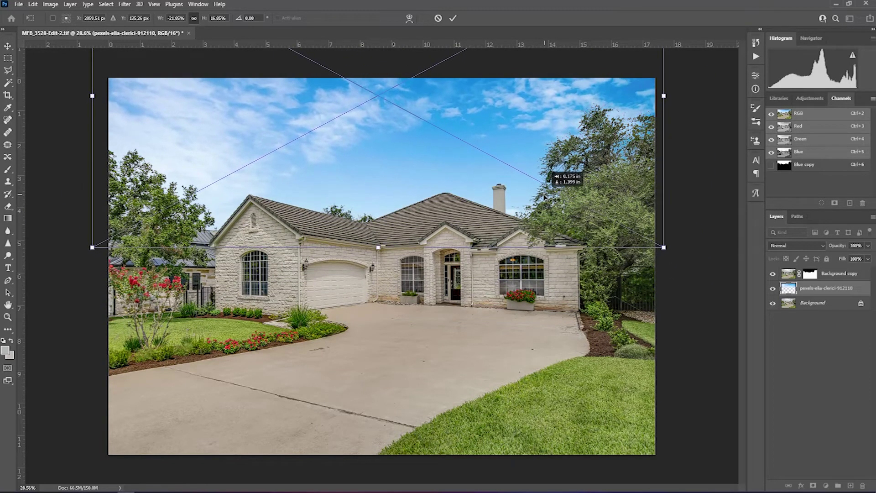
pyautogui.moveTo(664, 246); pyautogui.dragTo(567, 179)
pyautogui.scroll(-2, 541, 207)
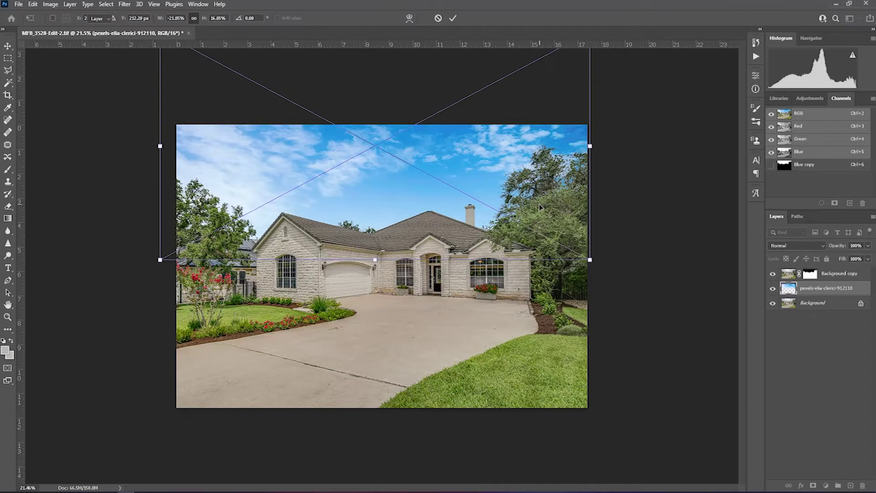
pyautogui.press('Return')
pyautogui.scroll(-1, 541, 208)
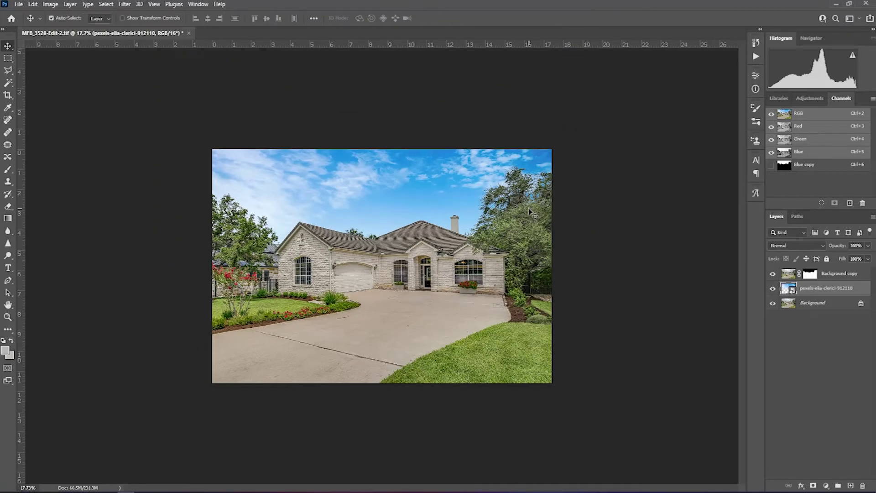
pyautogui.scroll(1, 528, 208)
pyautogui.scroll(1, 528, 209)
pyautogui.scroll(1, 528, 208)
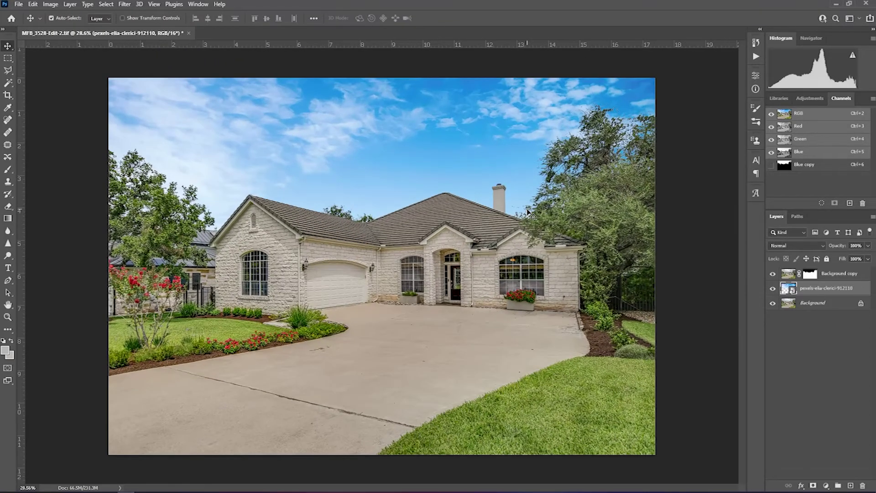
pyautogui.scroll(1, 528, 208)
pyautogui.scroll(1, 528, 208)
pyautogui.scroll(-1, 528, 208)
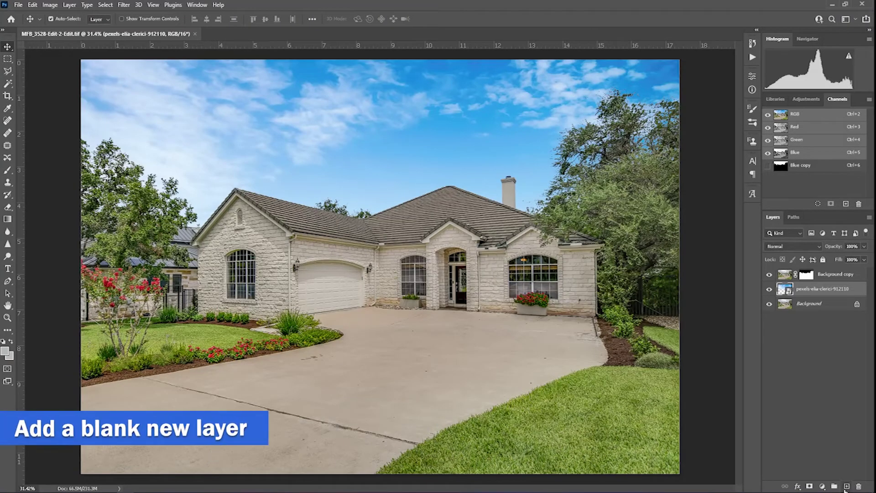
# Step: Add a blank layer and set white as the Gradient tool's foreground colour
pyautogui.click(847, 487)
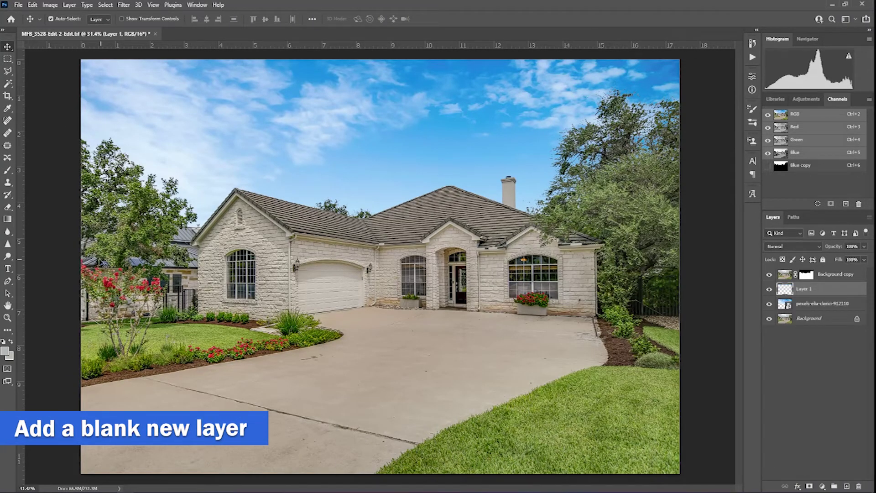
pyautogui.click(8, 221)
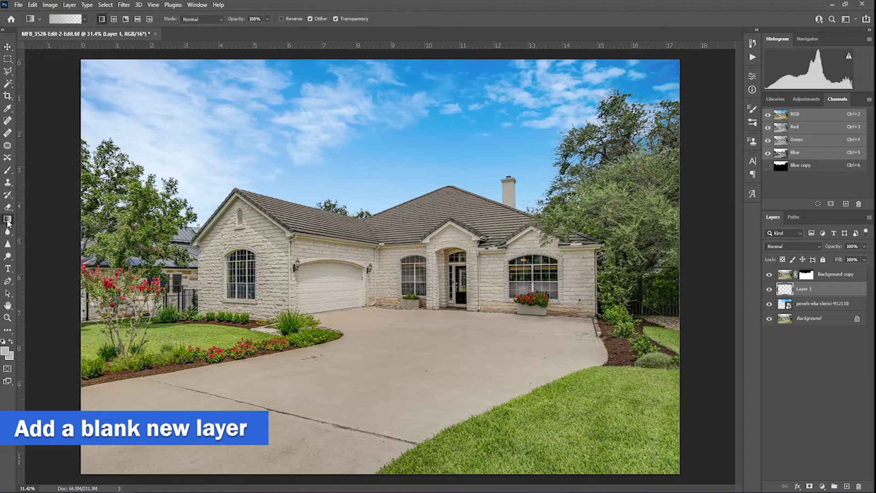
pyautogui.click(8, 351)
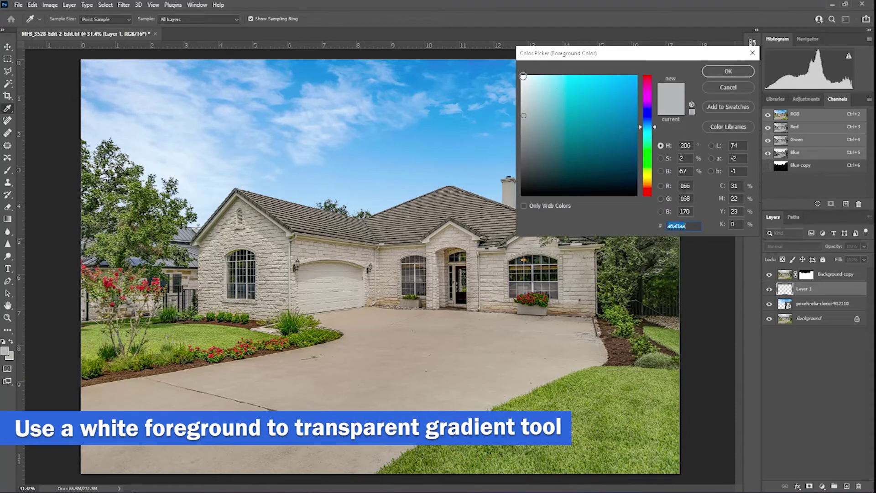
pyautogui.click(522, 77)
pyautogui.click(726, 71)
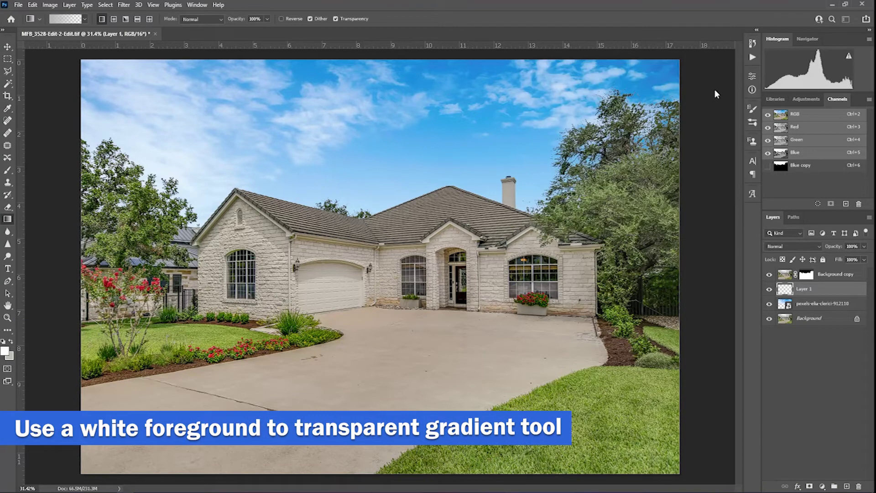
# Step: Choose the Foreground to Transparent gradient from the Basics presets
pyautogui.click(82, 19)
pyautogui.click(83, 20)
pyautogui.click(84, 21)
pyautogui.click(20, 37)
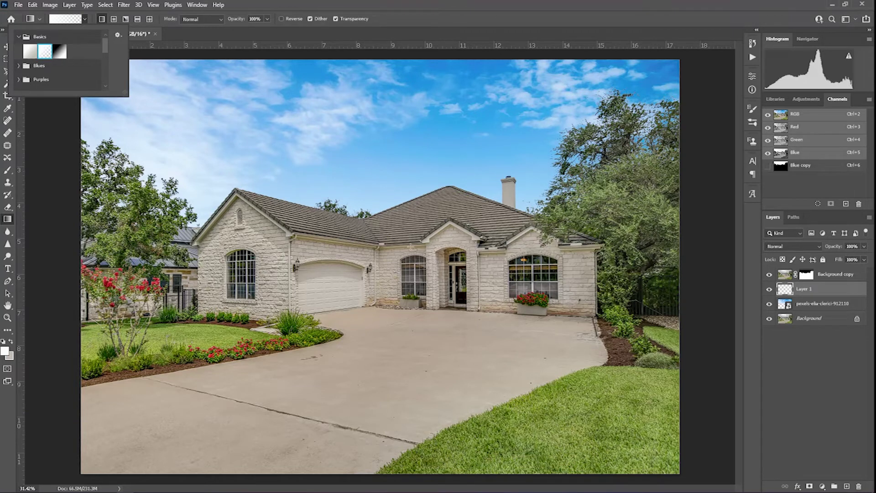
pyautogui.click(44, 52)
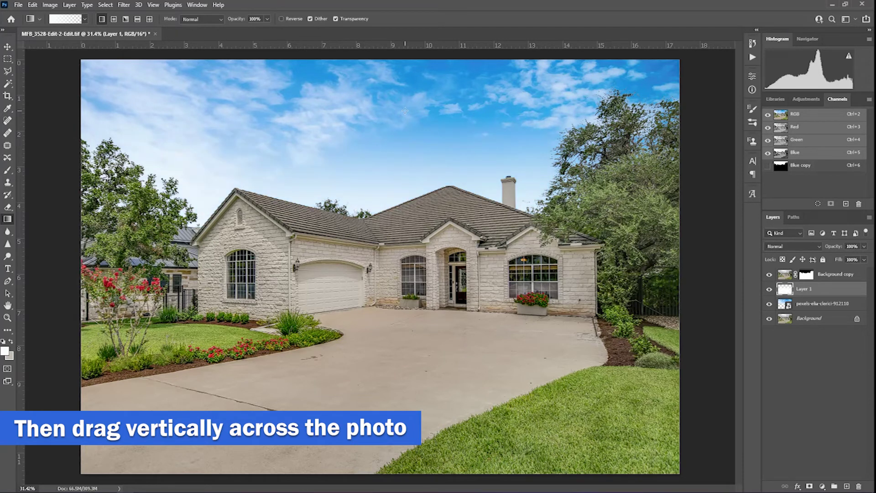
pyautogui.scroll(-2, 406, 110)
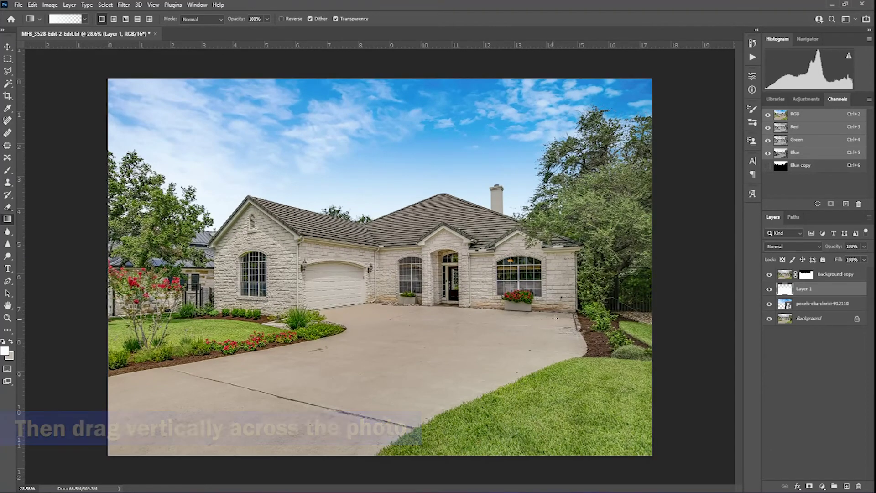